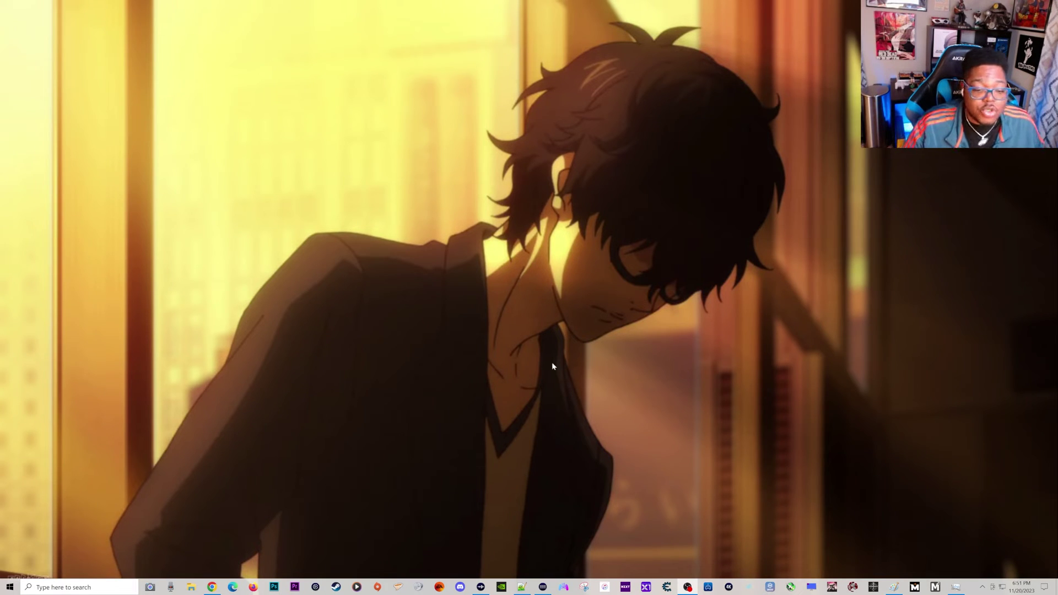
# Open the NVIDIA Control Panel, narrow its window and widen the task list so the page names are fully readable
pyautogui.rightClick(494, 313)
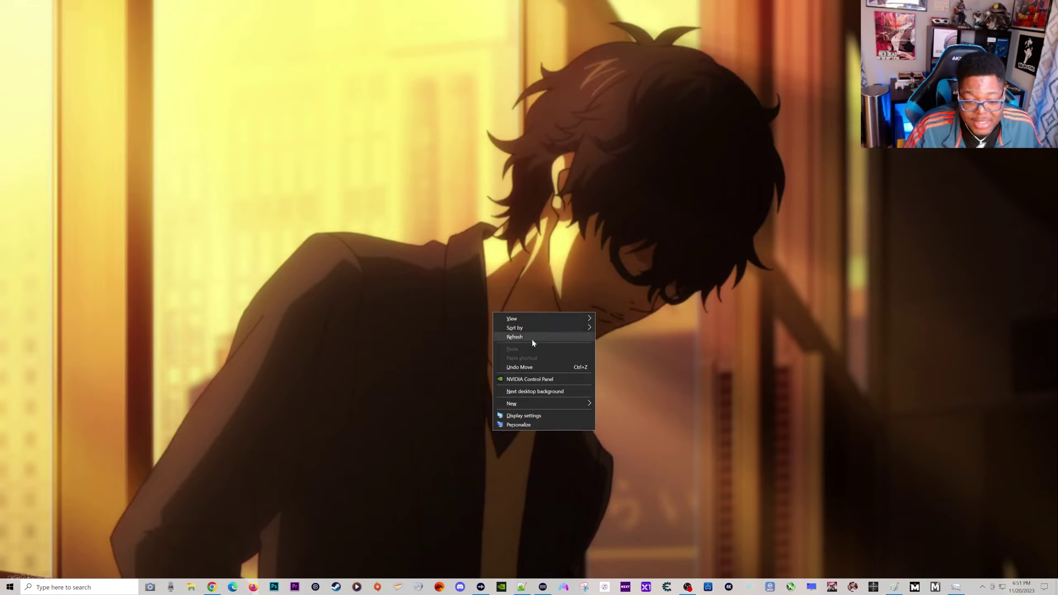
pyautogui.click(533, 379)
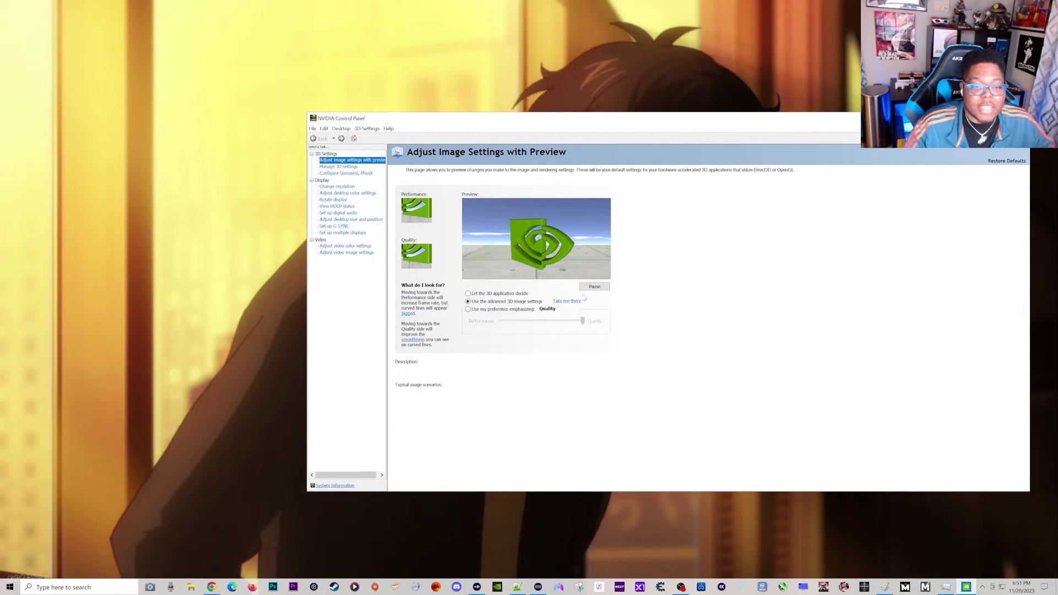
pyautogui.moveTo(328, 121); pyautogui.dragTo(333, 109)
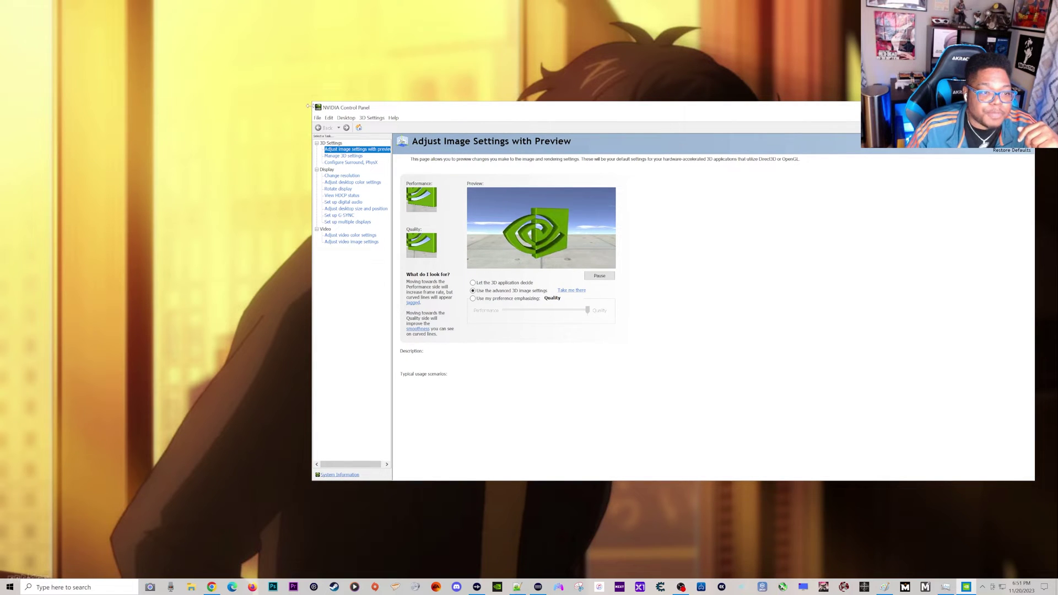
pyautogui.moveTo(308, 106); pyautogui.dragTo(423, 105)
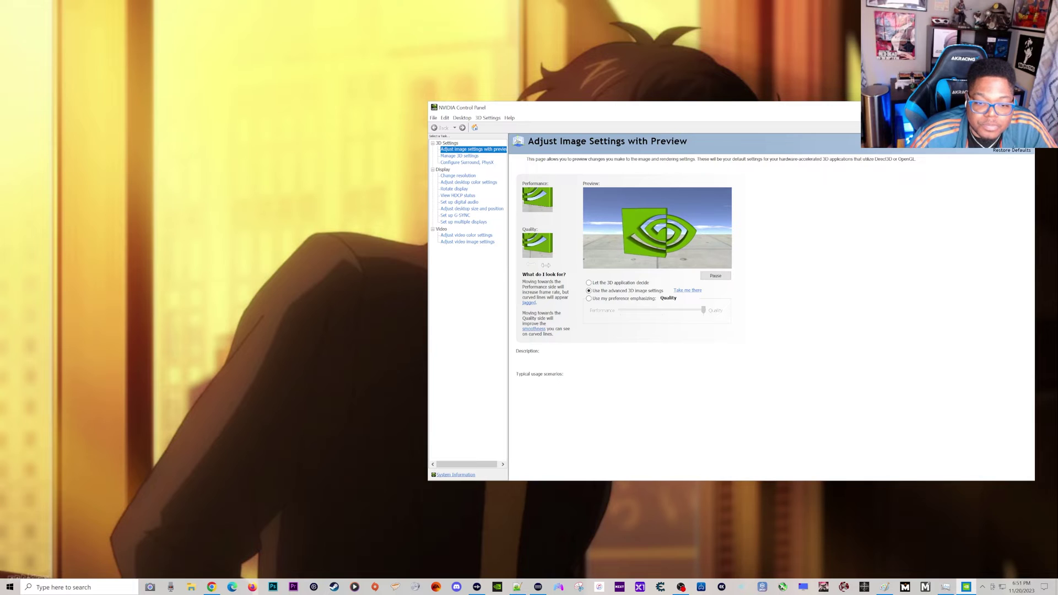
pyautogui.moveTo(538, 265); pyautogui.dragTo(548, 264)
pyautogui.moveTo(633, 293)
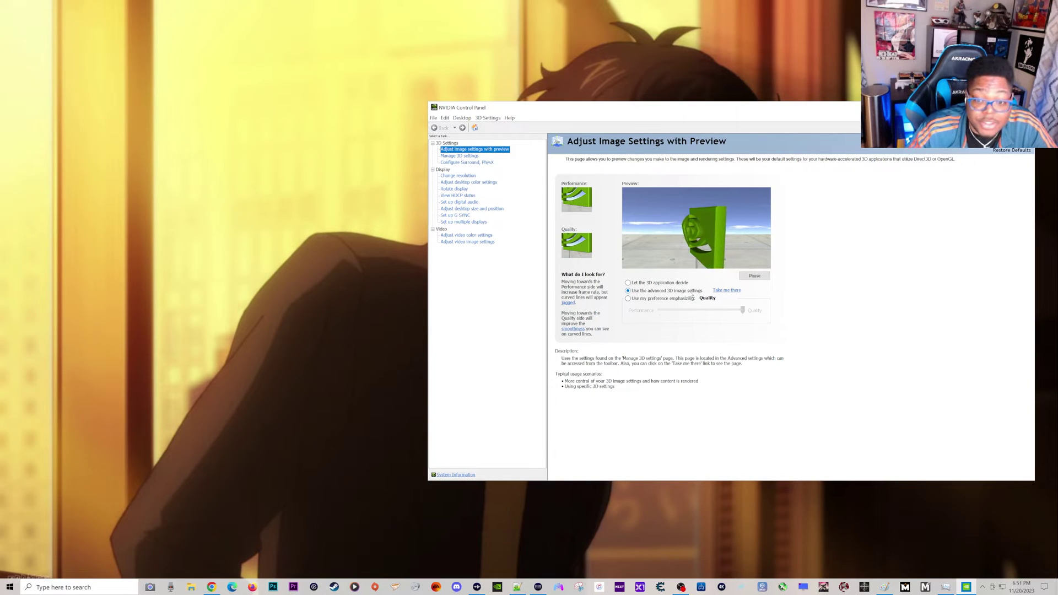
# On the Change Resolution page, set the output color depth to 10 bpc
pyautogui.click(463, 176)
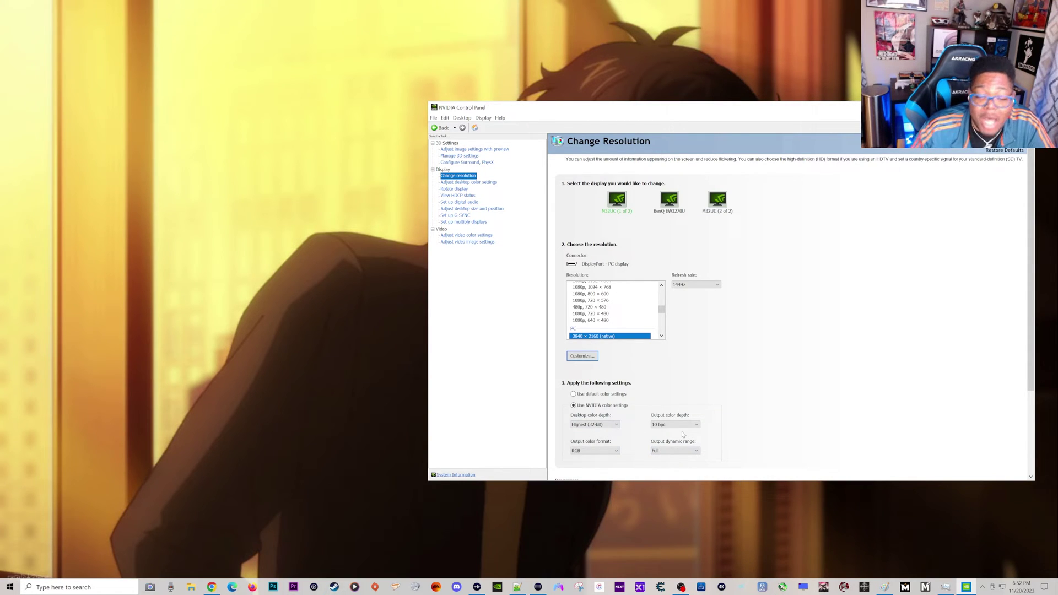
pyautogui.click(673, 424)
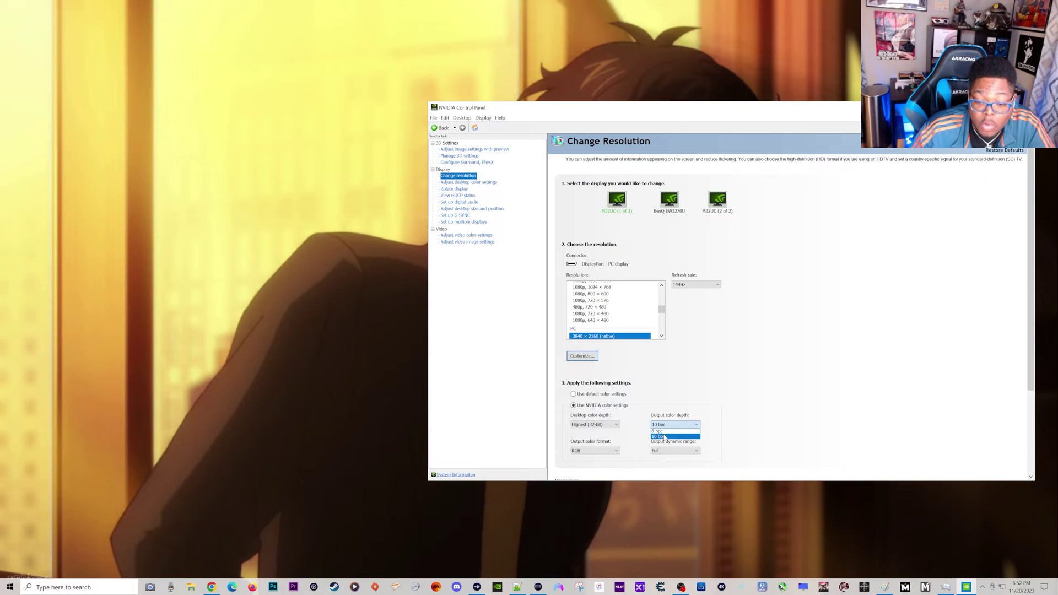
pyautogui.click(667, 437)
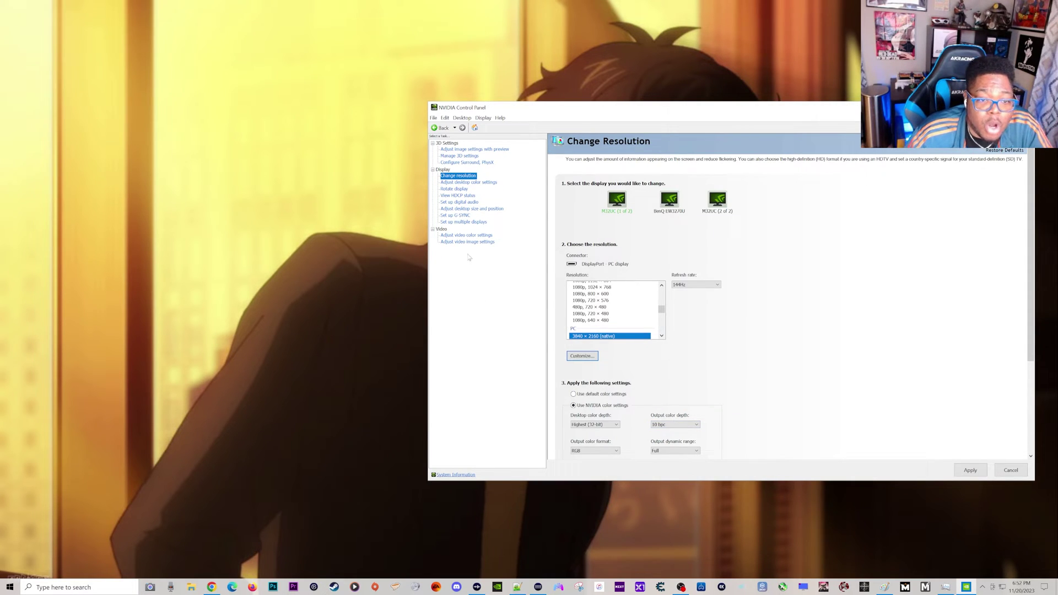
# Go to the desktop color settings, narrow and reposition the window, and set Digital vibrance to 100%
pyautogui.click(490, 184)
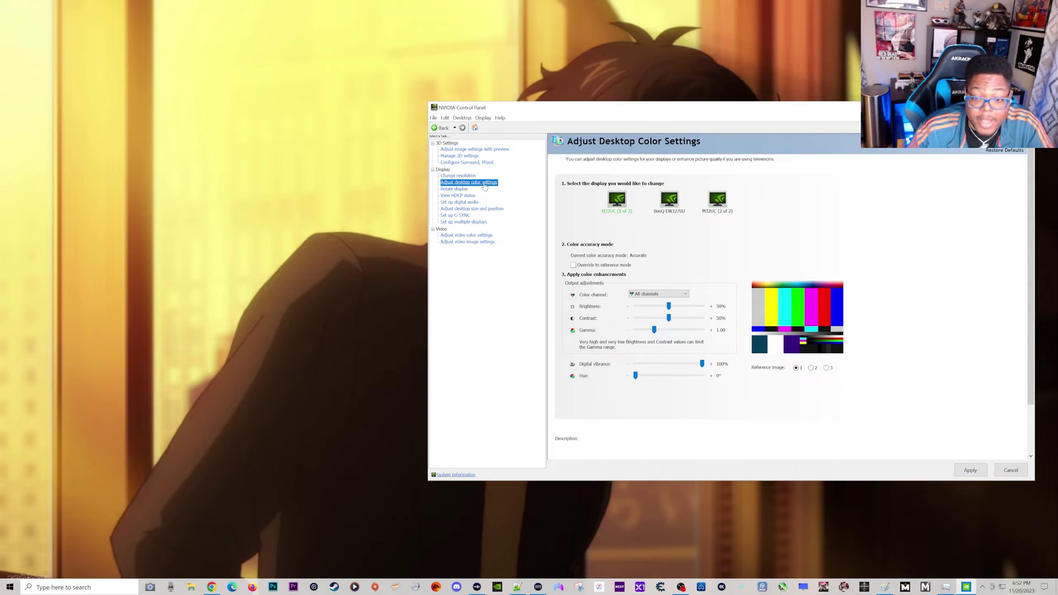
pyautogui.moveTo(623, 112)
pyautogui.mouseDown()
pyautogui.moveTo(610, 98)
pyautogui.moveTo(619, 96)
pyautogui.mouseUp()
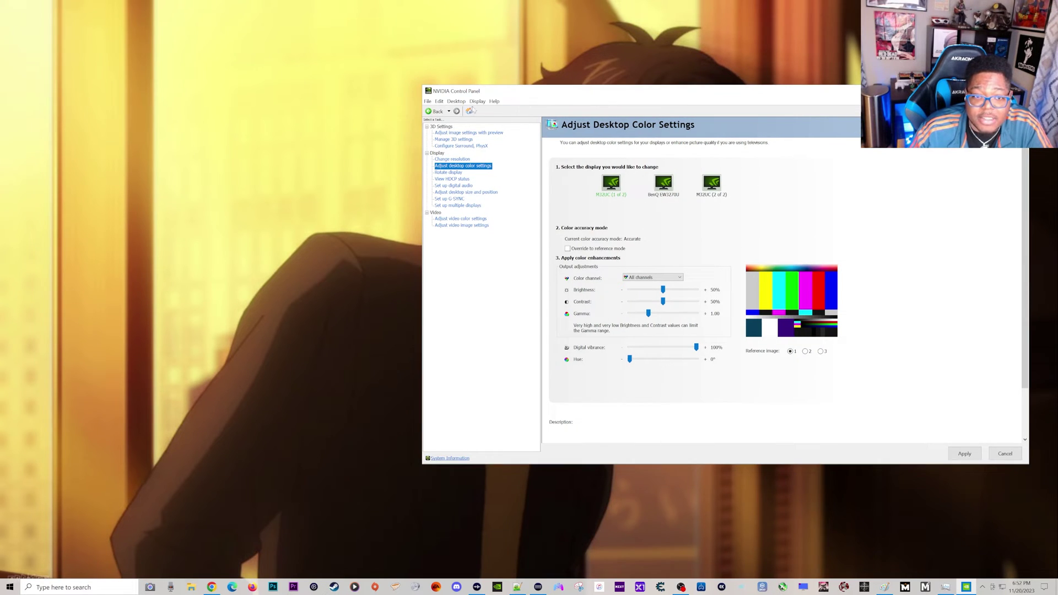
pyautogui.moveTo(420, 92); pyautogui.dragTo(579, 93)
pyautogui.moveTo(675, 97); pyautogui.dragTo(657, 72)
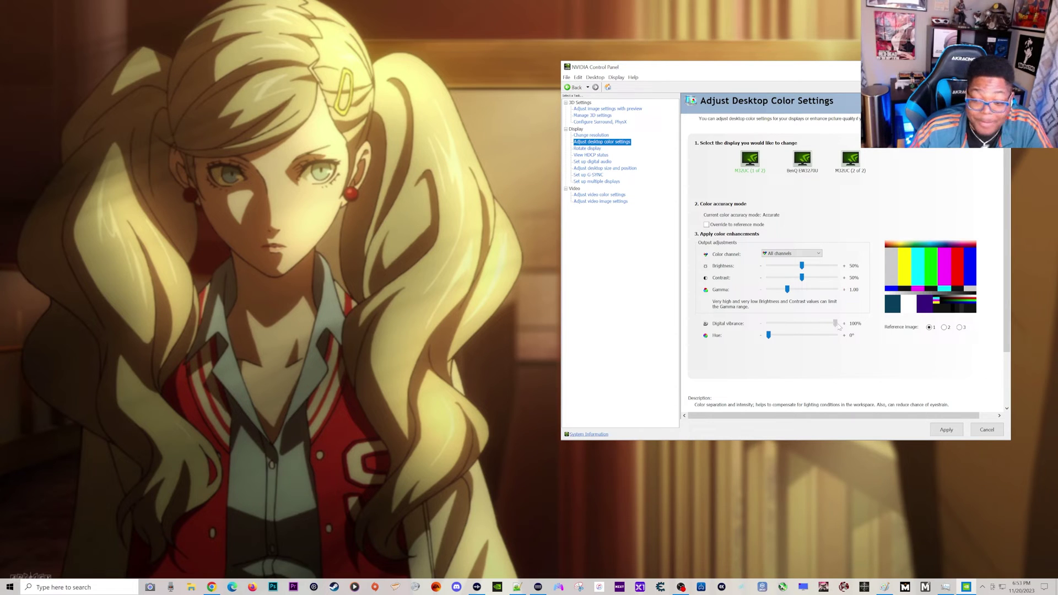
pyautogui.moveTo(835, 323); pyautogui.dragTo(878, 315)
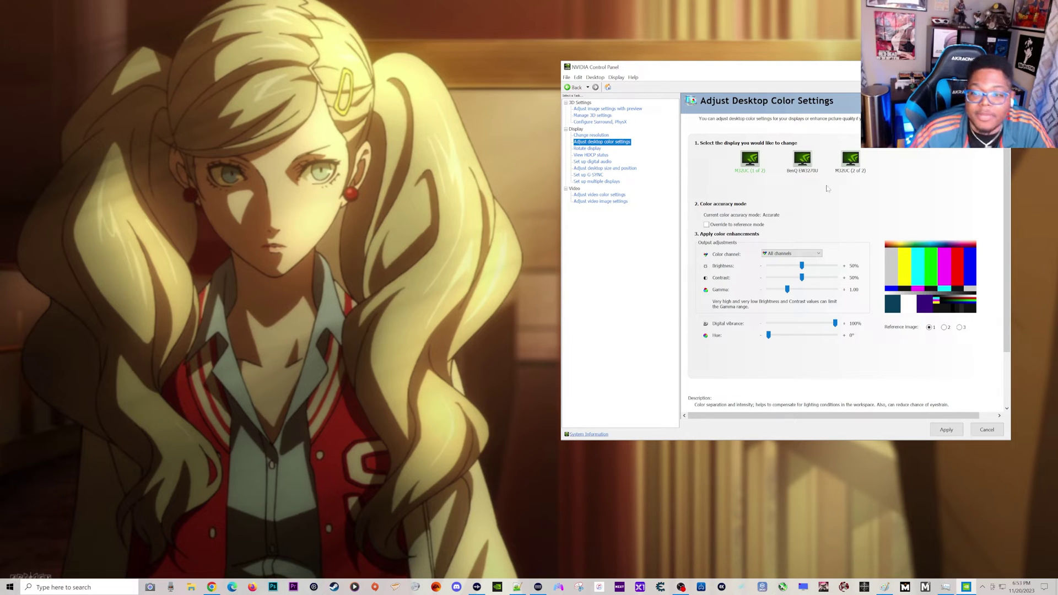
# Review the G-SYNC setup page and its display-specific option for the selected display model
pyautogui.click(589, 174)
pyautogui.click(806, 279)
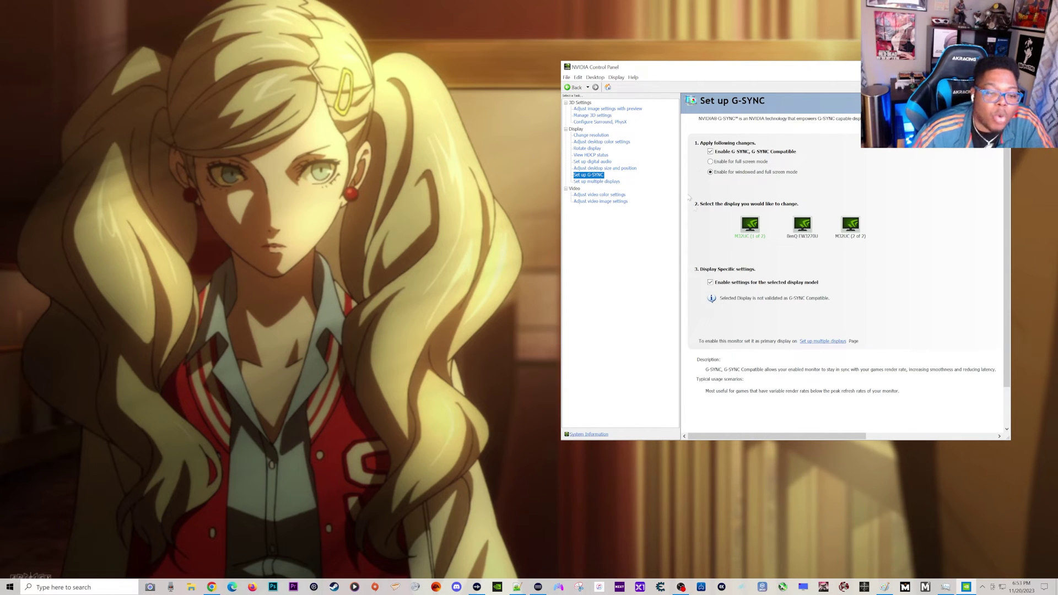
# Go to Manage 3D Settings and look at the per-program settings before returning to the global settings
pyautogui.click(594, 116)
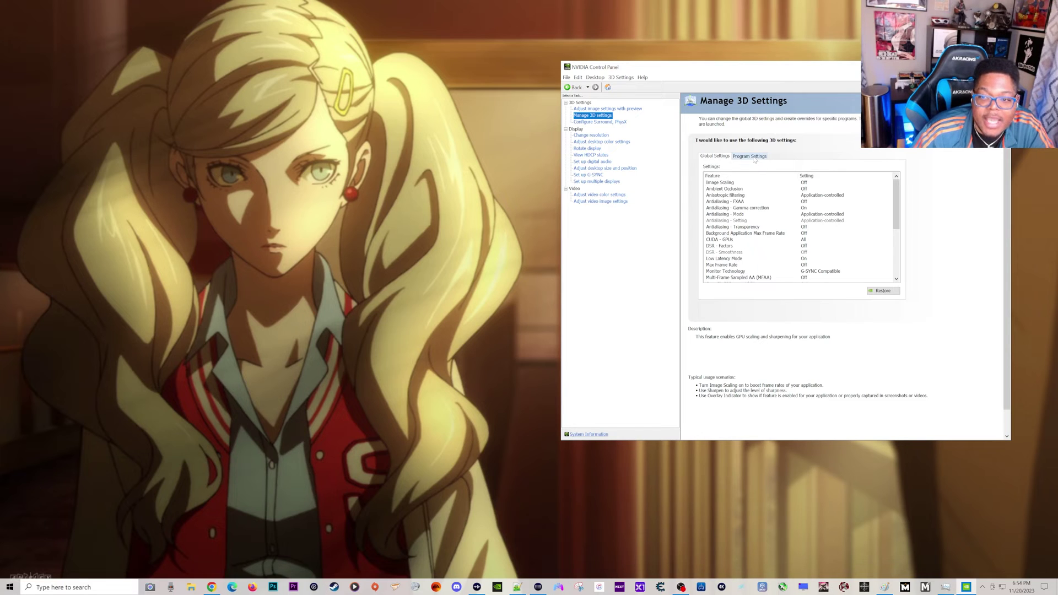
pyautogui.click(752, 156)
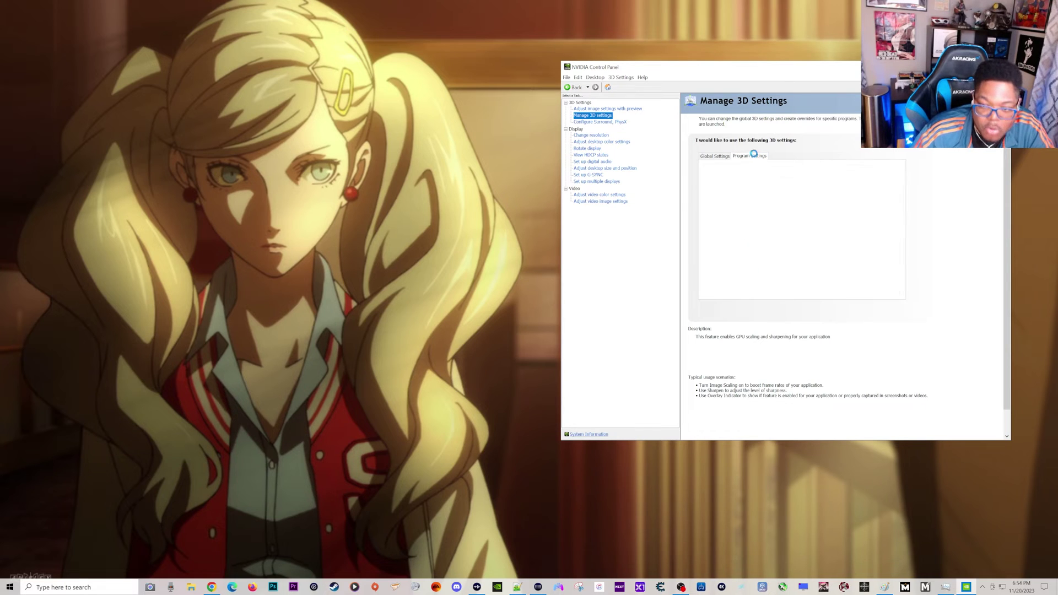
pyautogui.click(718, 157)
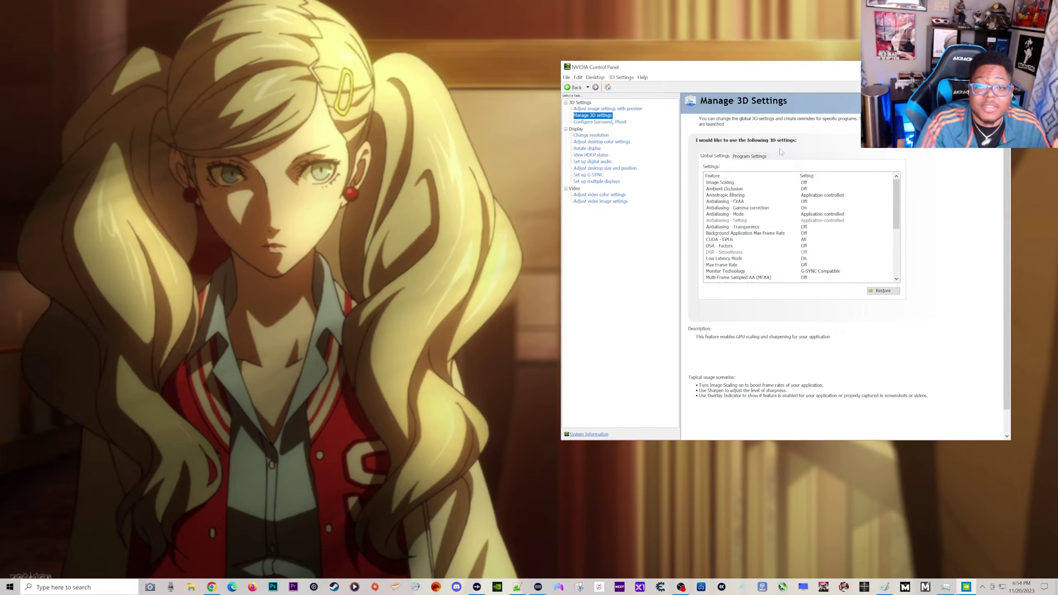
pyautogui.click(751, 156)
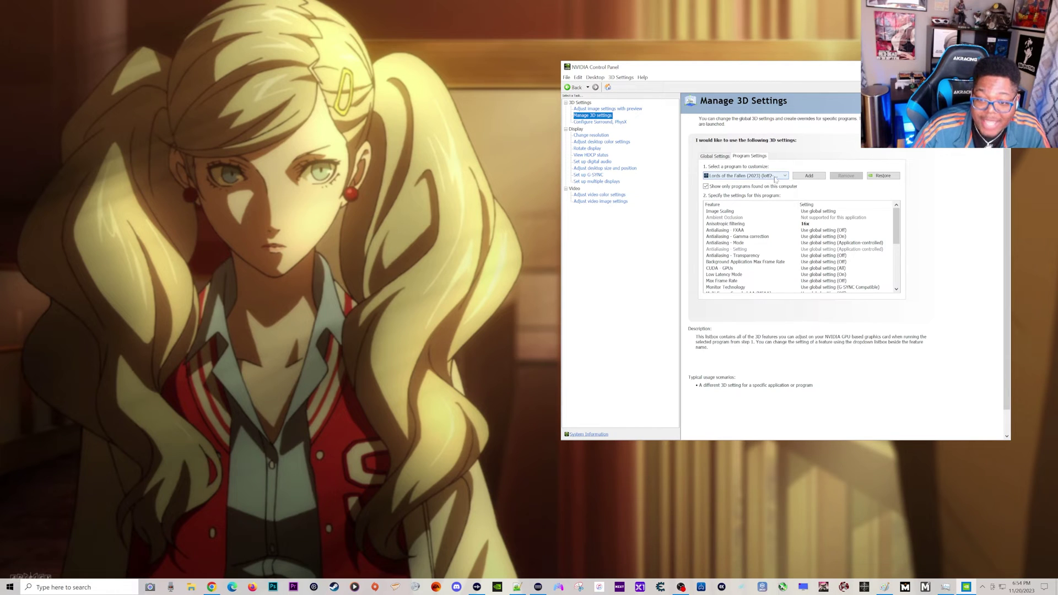
pyautogui.click(712, 156)
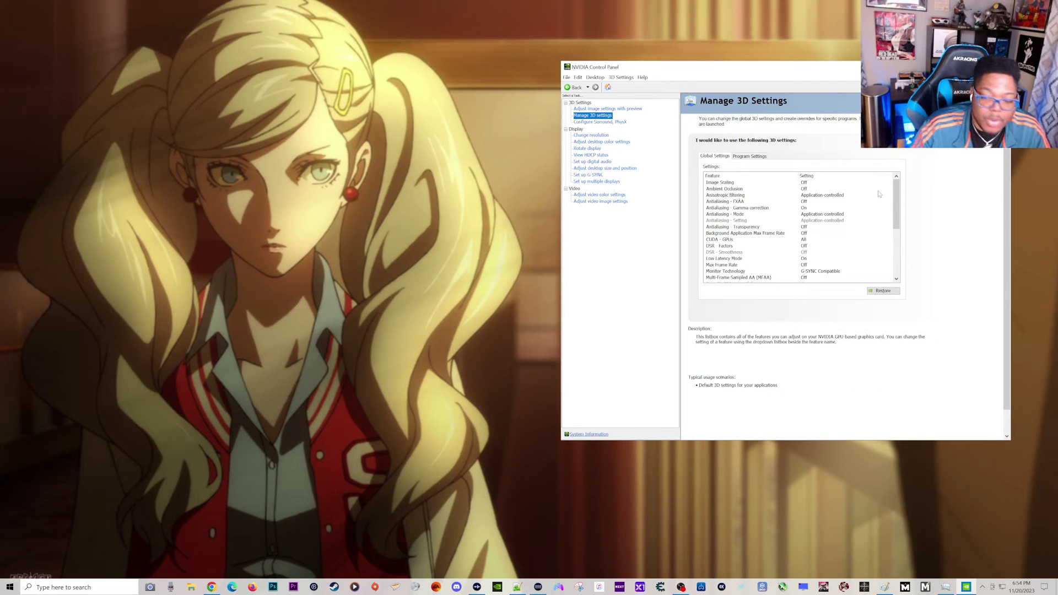
# Set the global power management mode to Prefer maximum performance and preferred refresh rate to Highest available, then close the control panel
pyautogui.moveTo(896, 190); pyautogui.dragTo(904, 243)
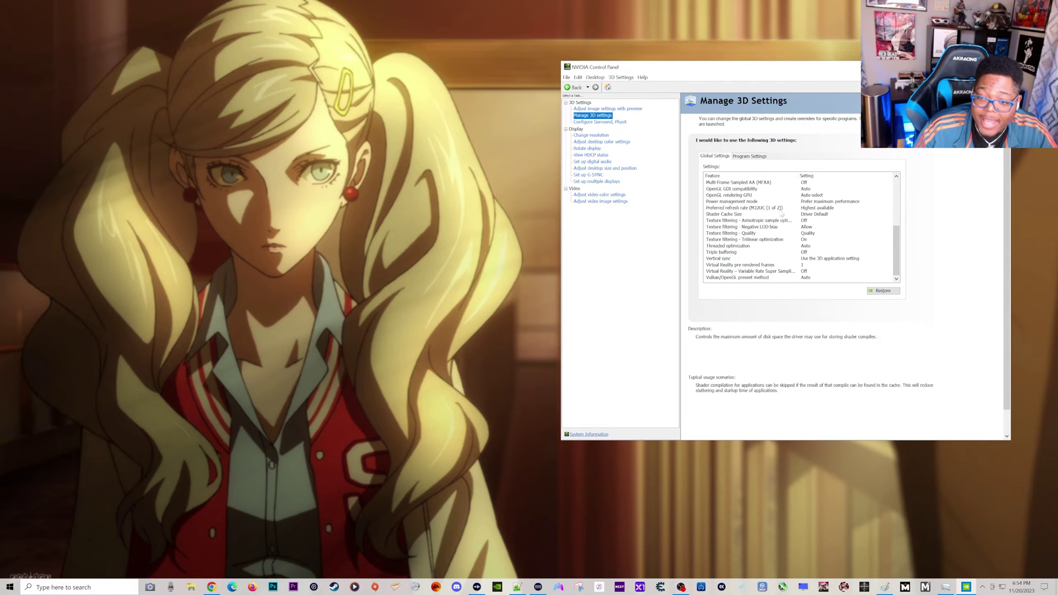
pyautogui.click(731, 202)
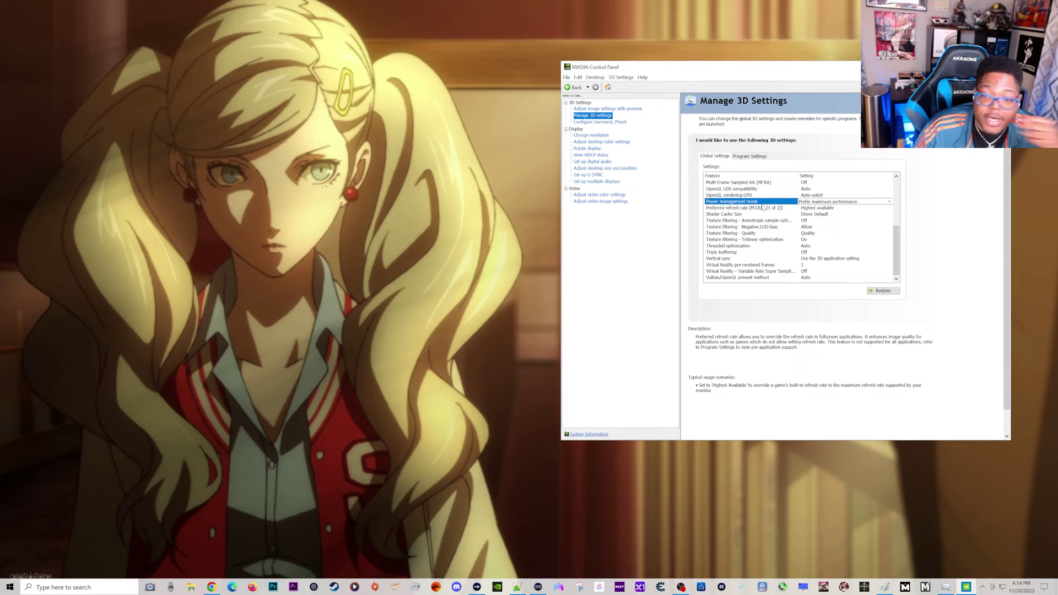
pyautogui.click(764, 208)
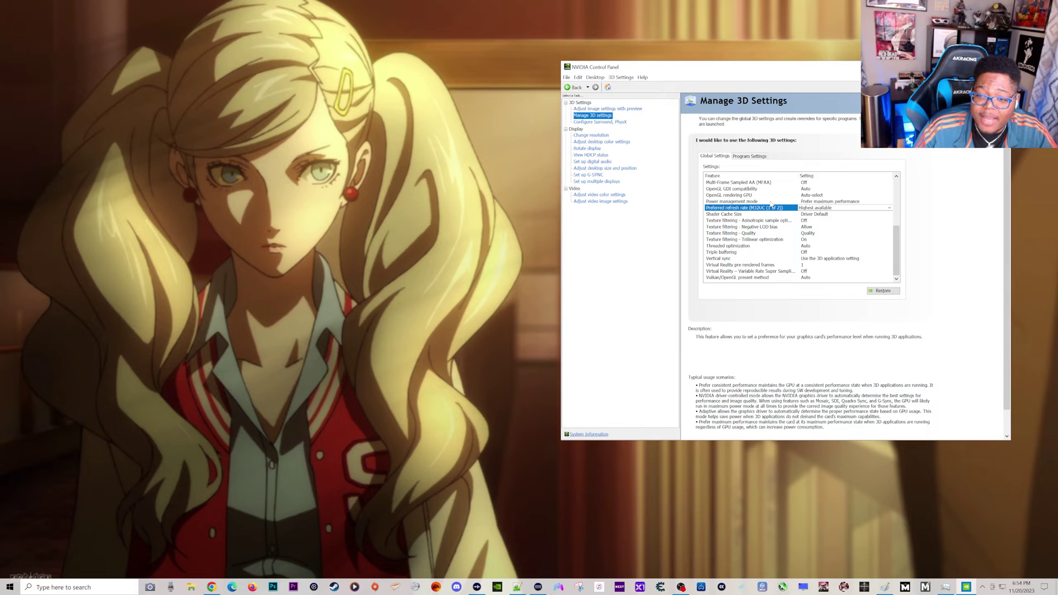
pyautogui.click(771, 202)
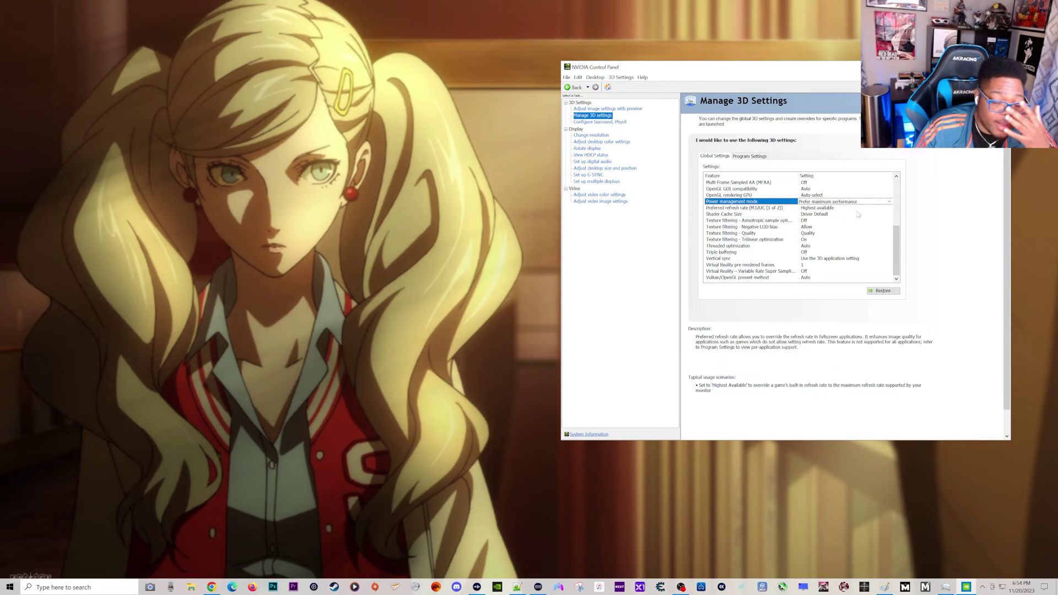
pyautogui.click(888, 202)
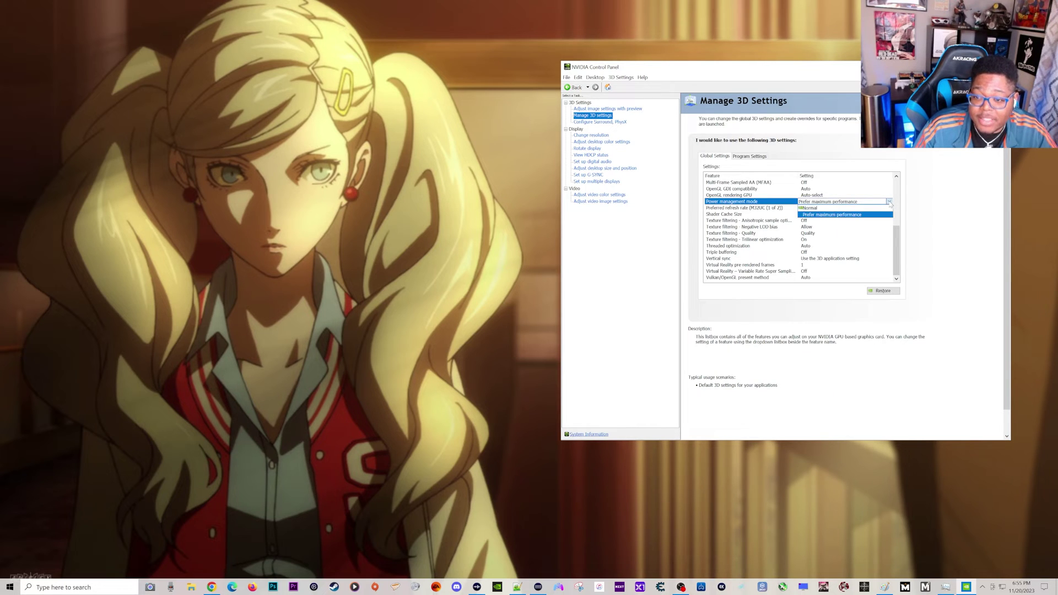
pyautogui.click(890, 203)
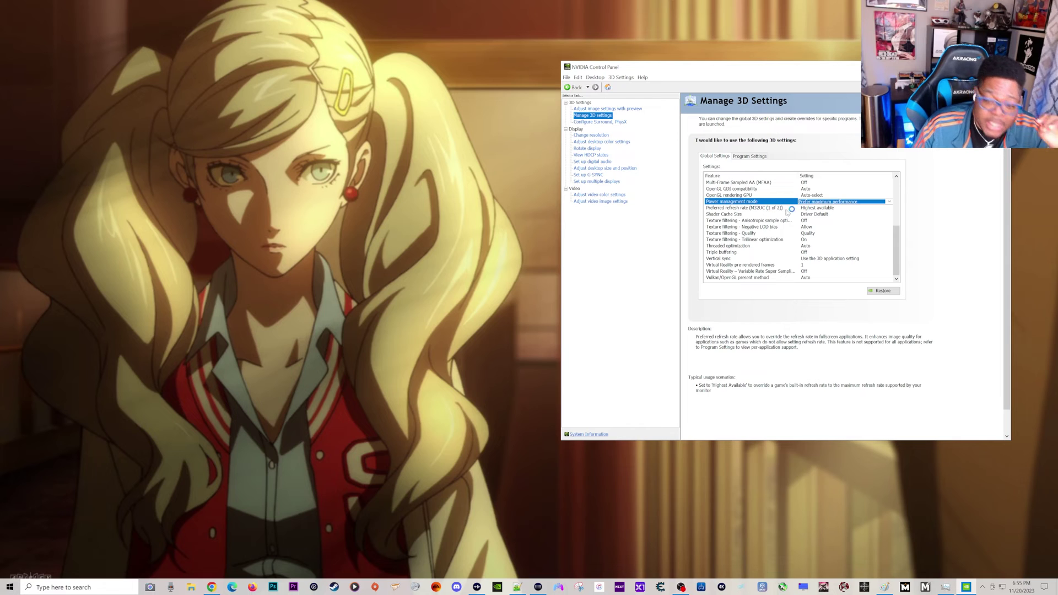
pyautogui.click(829, 208)
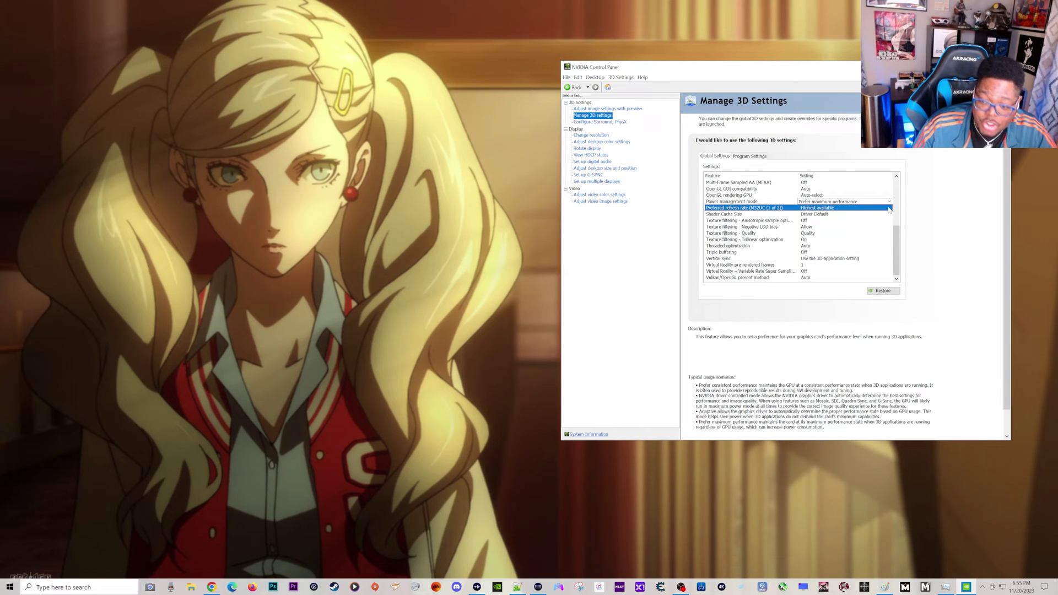
pyautogui.click(884, 207)
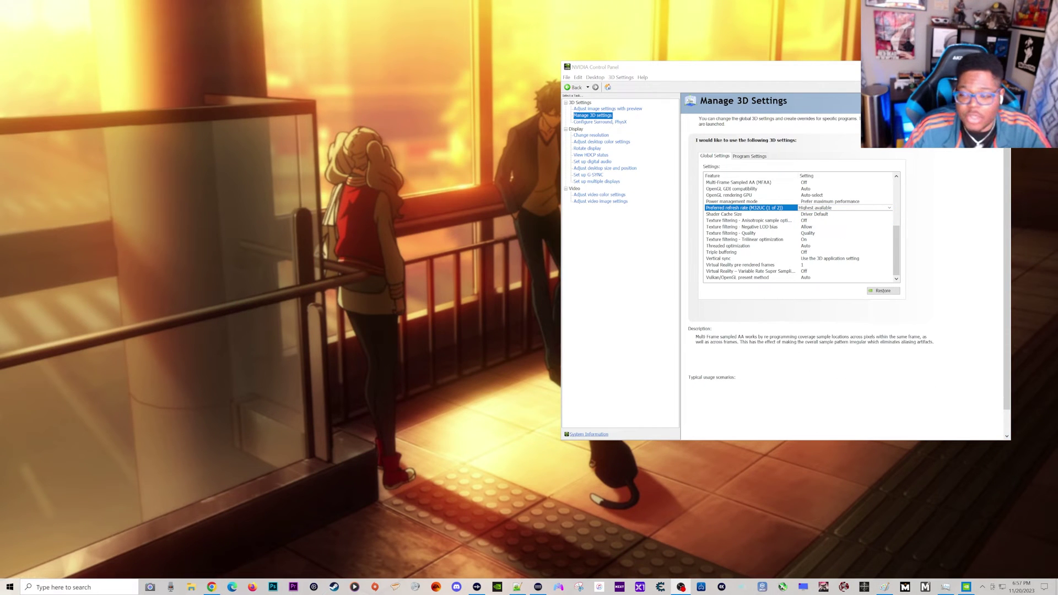
pyautogui.hotkey('alt', 'F4')
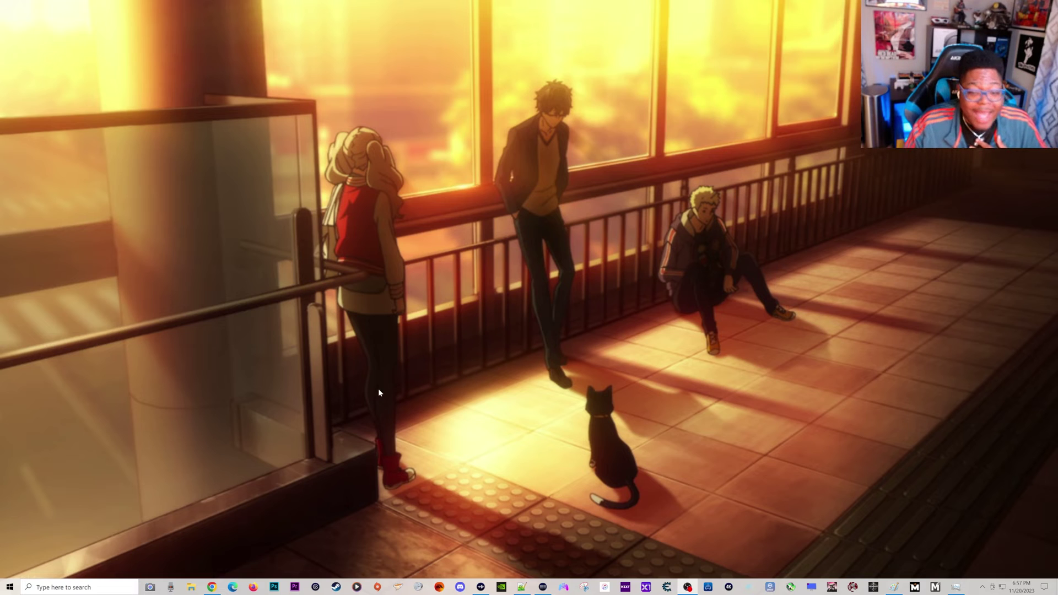
# Search Windows for "game", open the Game Mode settings and maximize the Settings window
pyautogui.press('super+s')
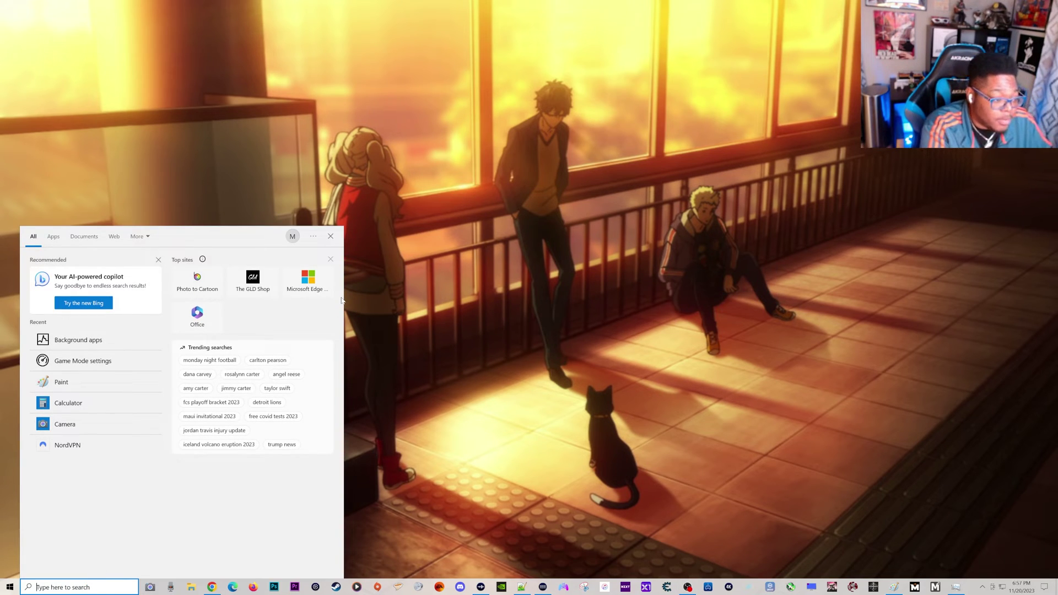
pyautogui.write('game')
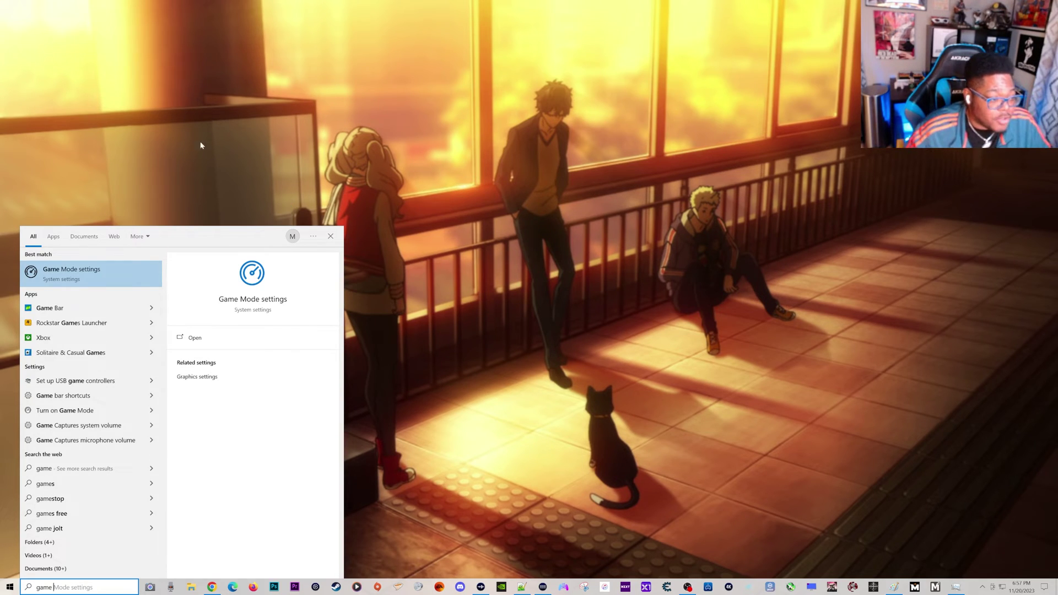
pyautogui.click(82, 274)
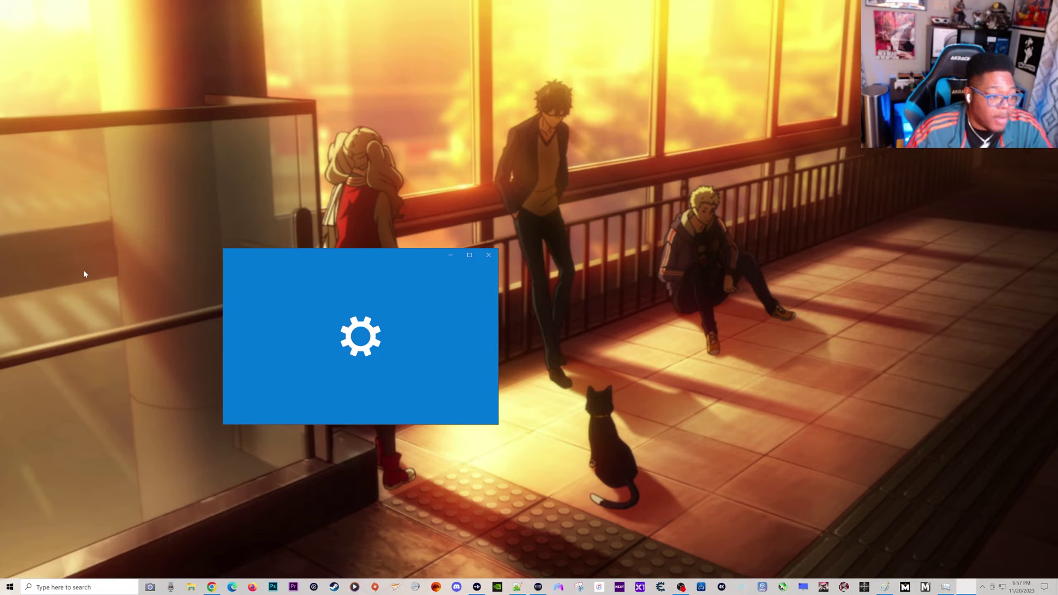
pyautogui.click(470, 259)
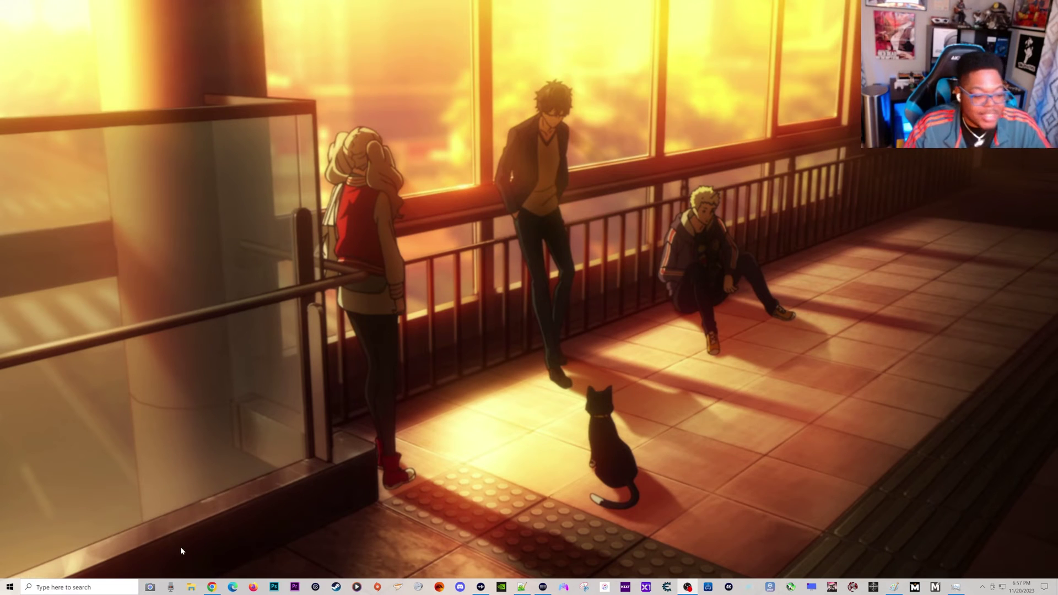
# Search Windows for "backg" and open the Background apps settings
pyautogui.click(108, 580)
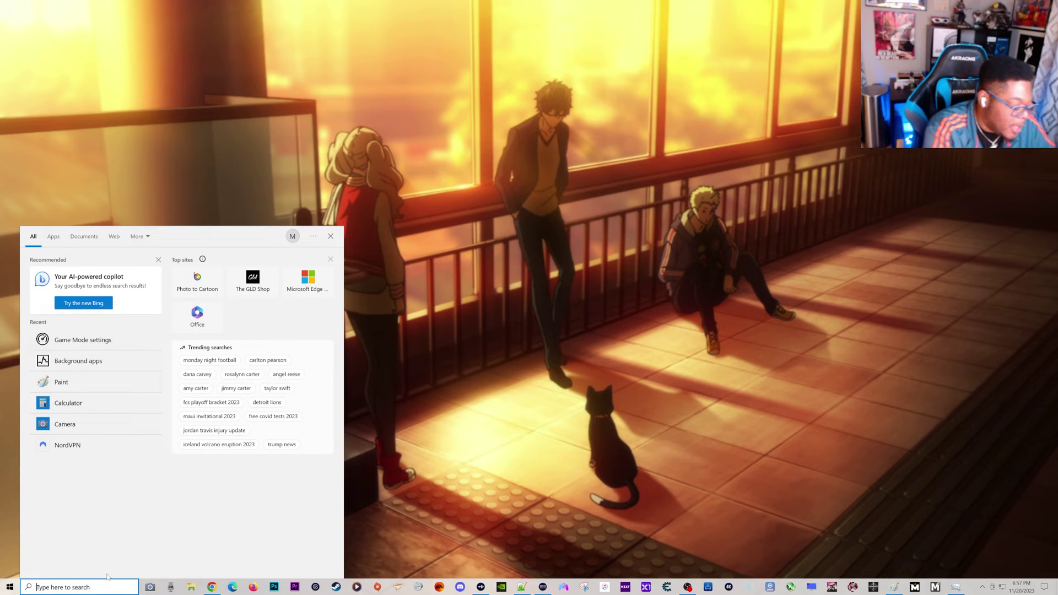
pyautogui.write('ba')
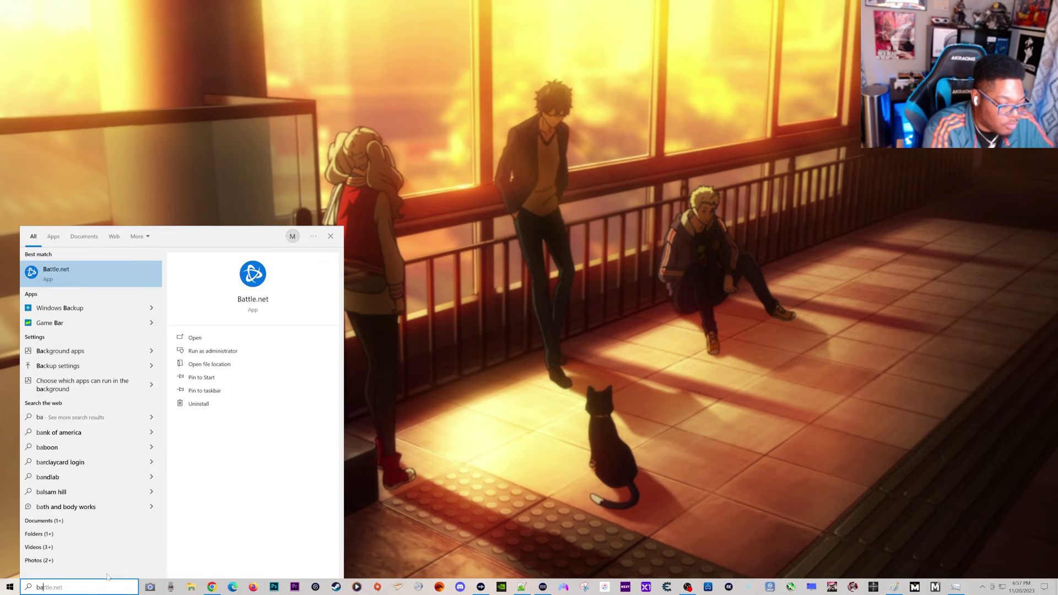
pyautogui.write('ckg')
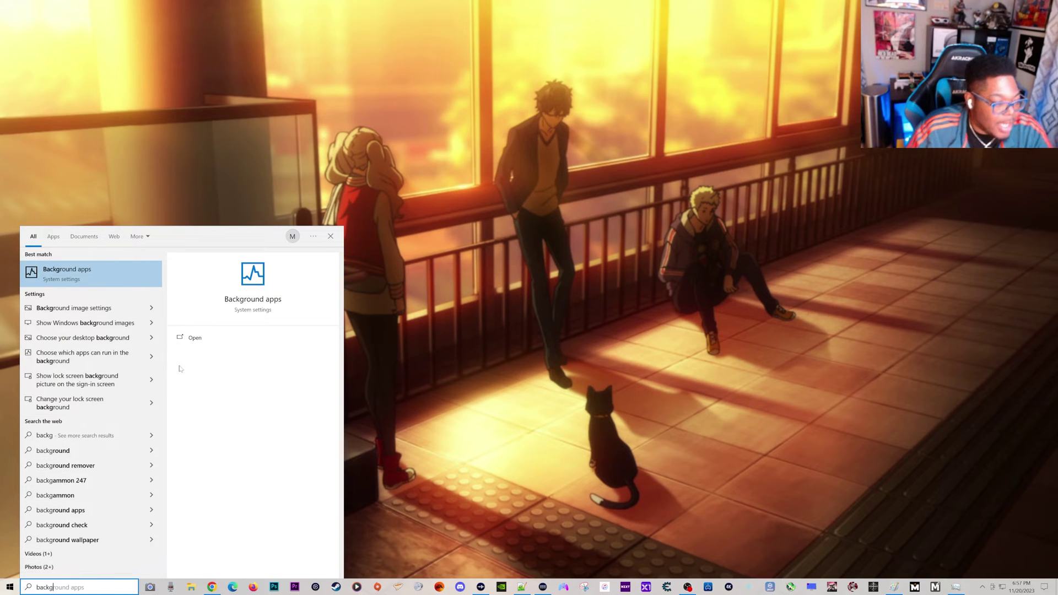
pyautogui.click(83, 275)
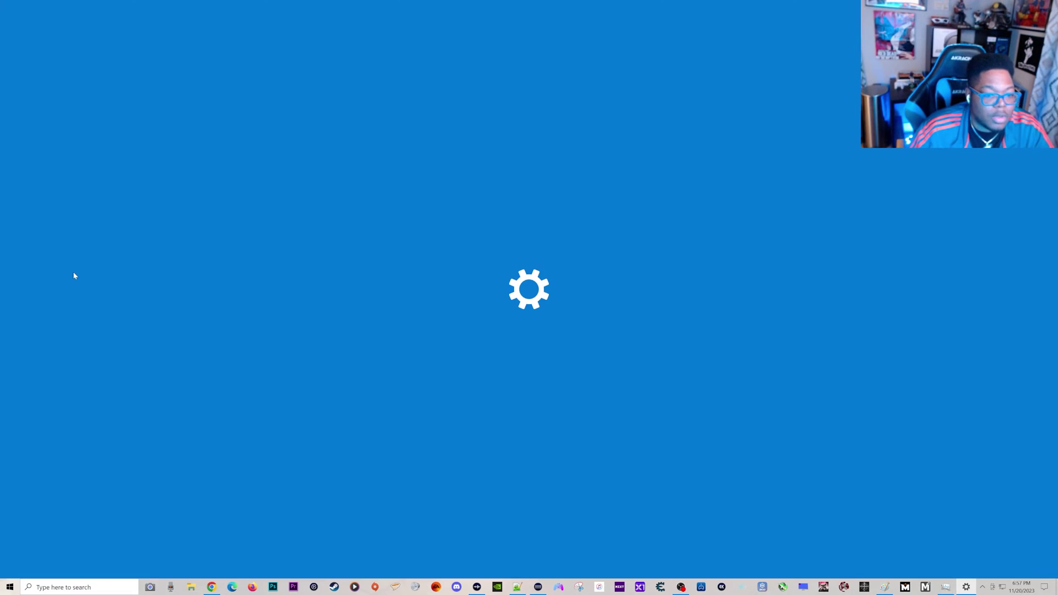